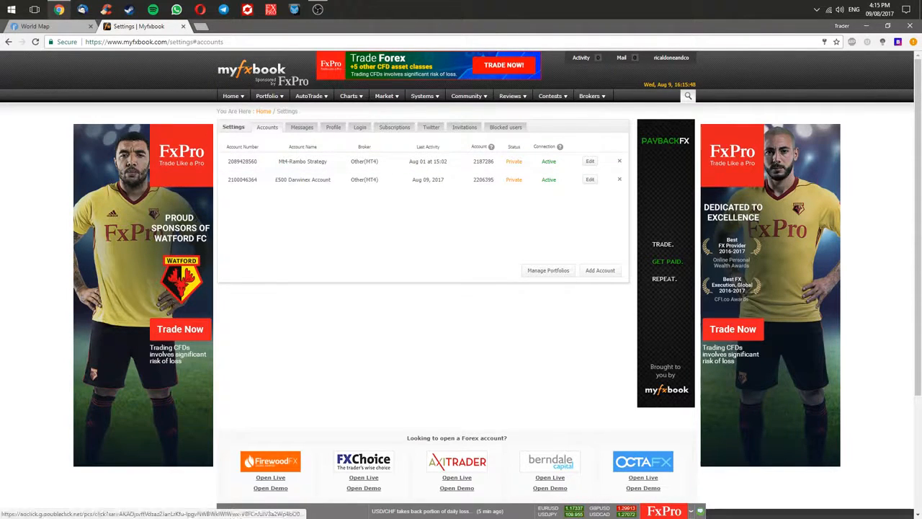
Start adding a new account to the Myfxbook portfolio with MetaTrader4 (EA) as the platform.
mouse_move(269, 96)
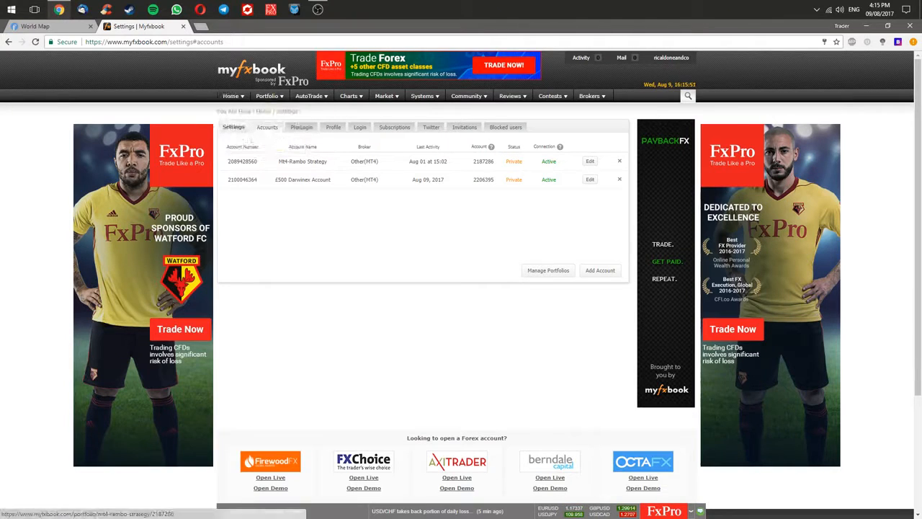
left_click(268, 96)
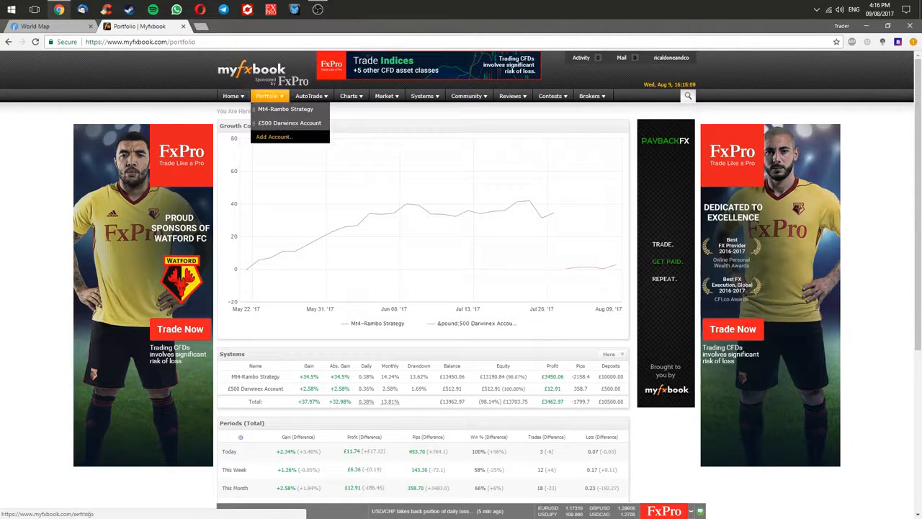
left_click(273, 136)
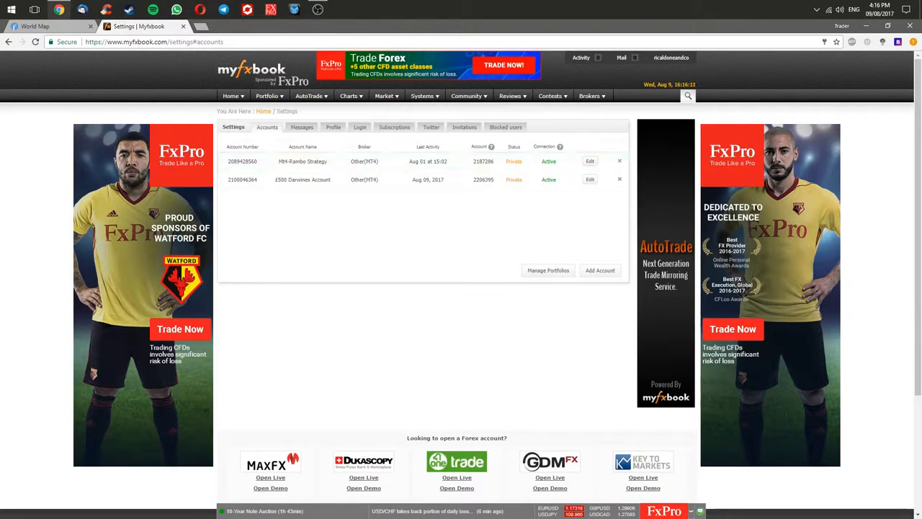
left_click(600, 270)
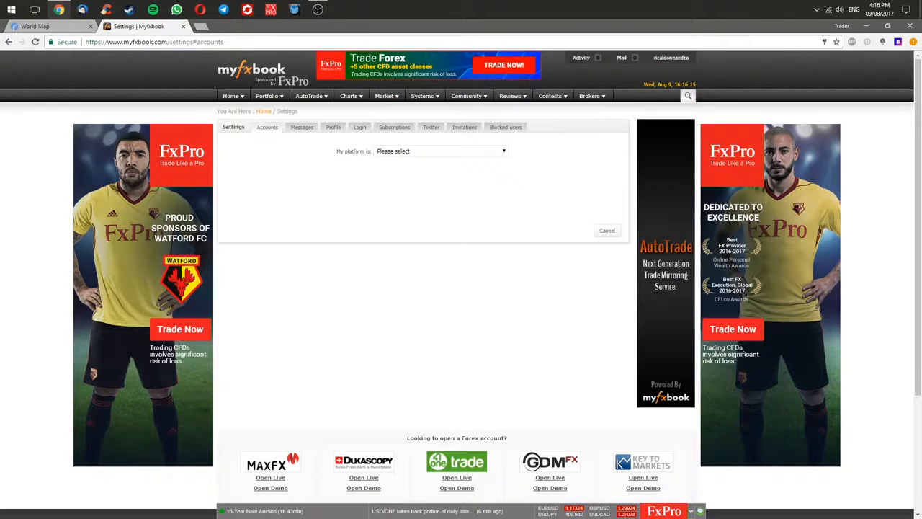
left_click(441, 151)
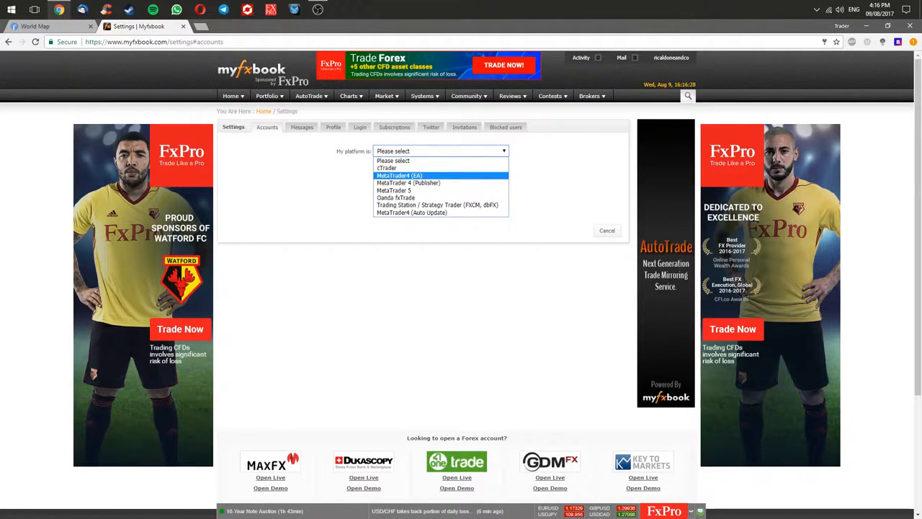
key("Return")
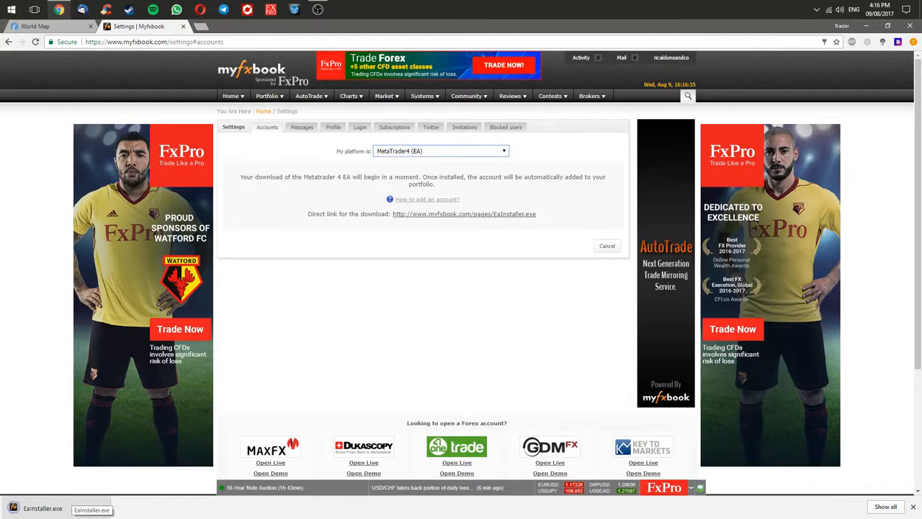
Run the downloaded EaInstaller.exe and install the Myfxbook EA into the FxPro - MetaTrader 4 installation.
left_click(43, 508)
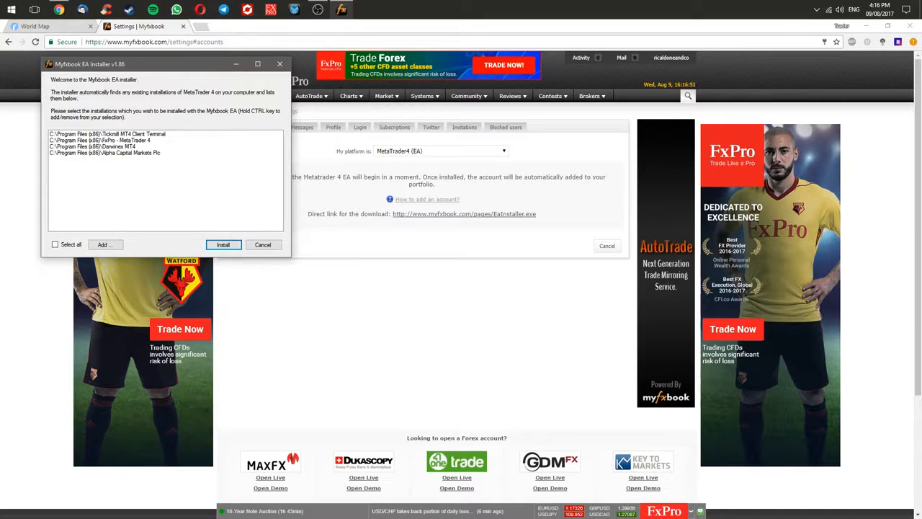
left_click(101, 140)
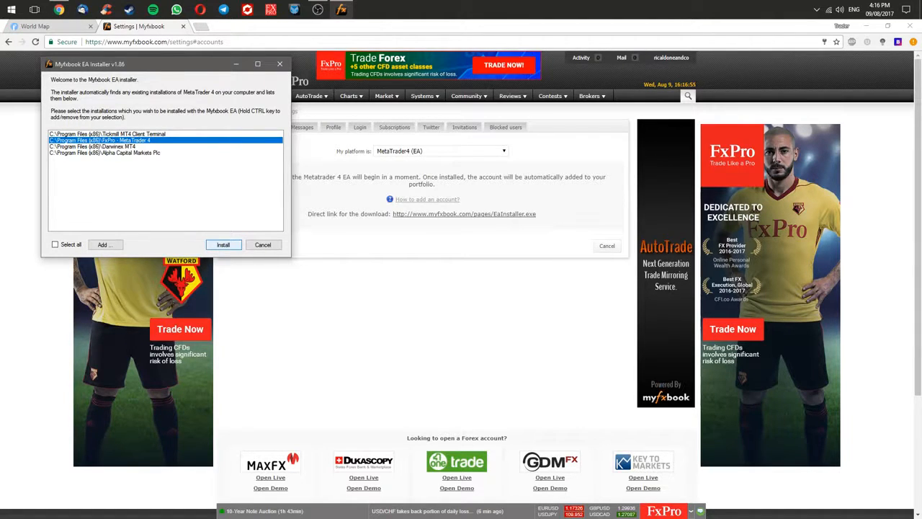
left_click(223, 244)
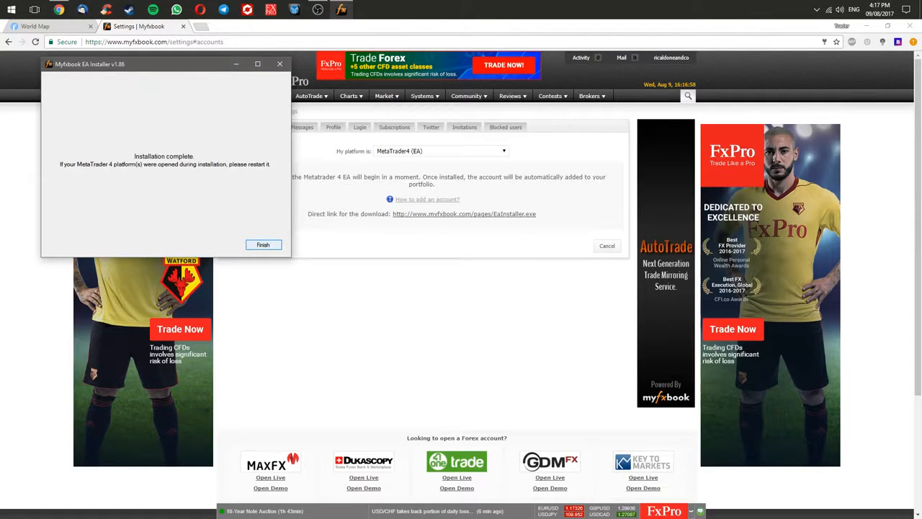
left_click(262, 245)
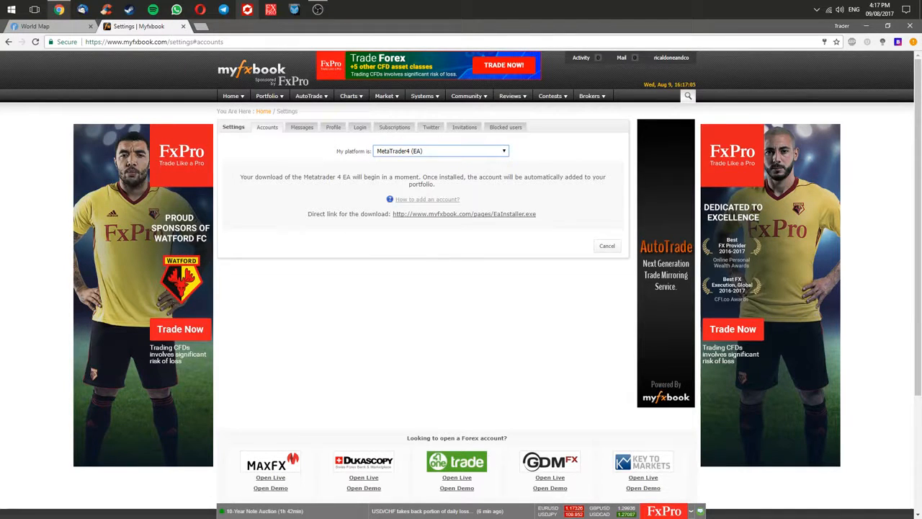
Switch to the FxPro MetaTrader 4 terminal and attach the Myfxbook expert advisor to the BRENT,H1 chart.
left_click(270, 9)
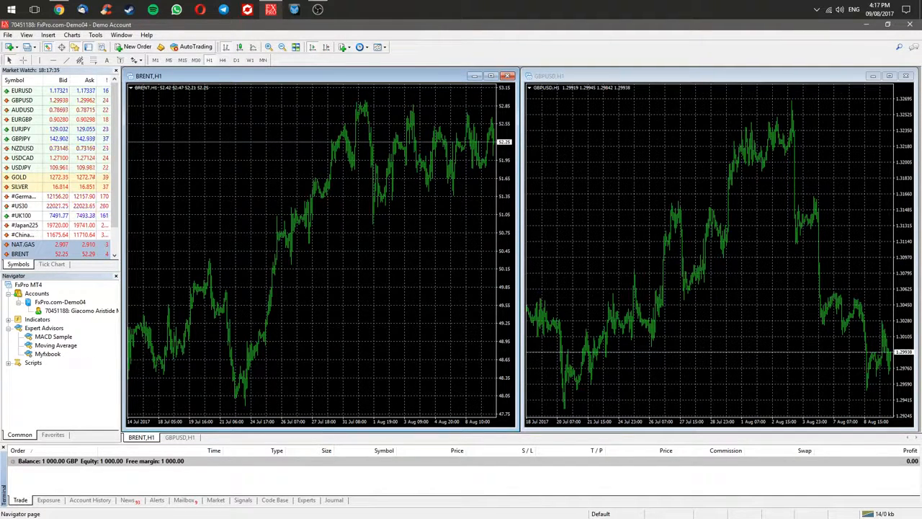
left_click(48, 354)
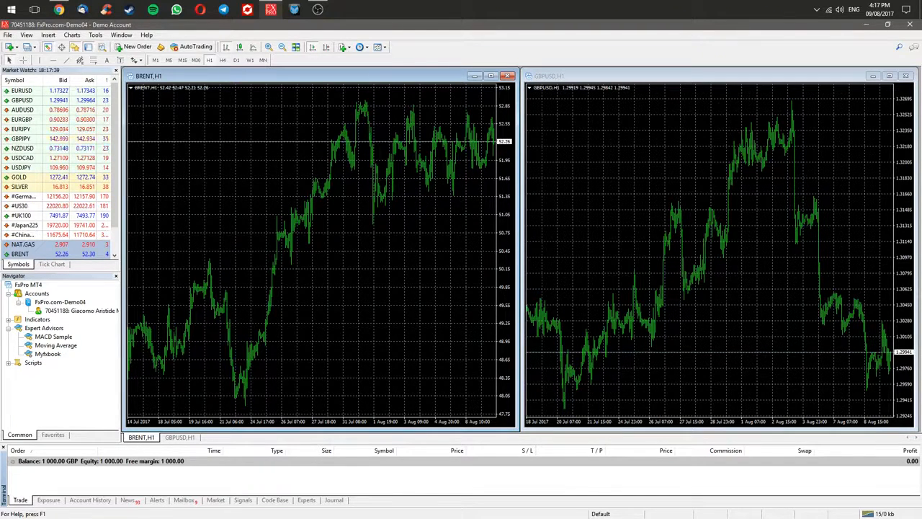
left_click_drag(48, 354, 310, 248)
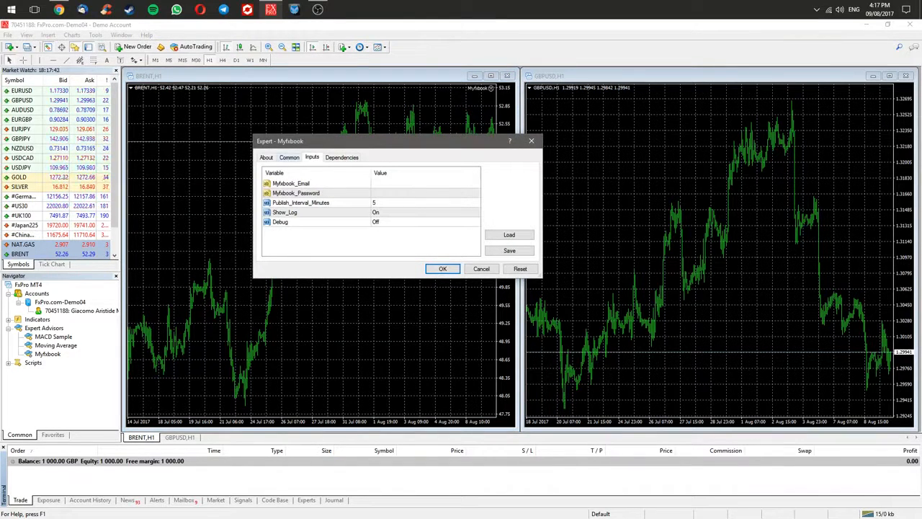
Allow live trading and DLL imports in the Myfxbook expert's common settings.
left_click(266, 157)
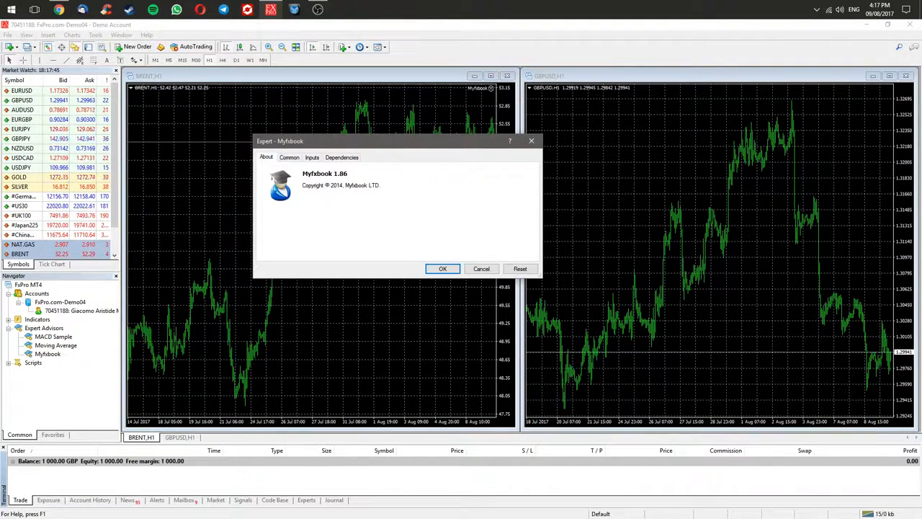
left_click(288, 157)
left_click(268, 235)
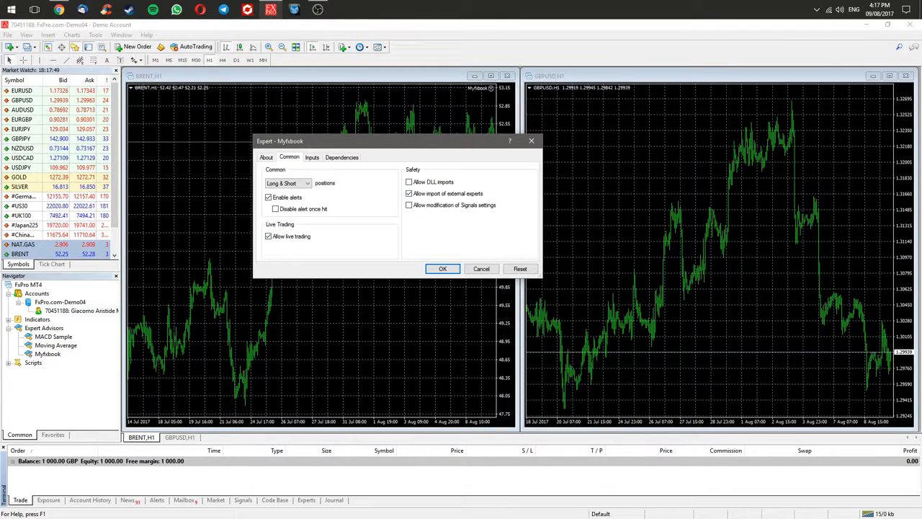
left_click(409, 182)
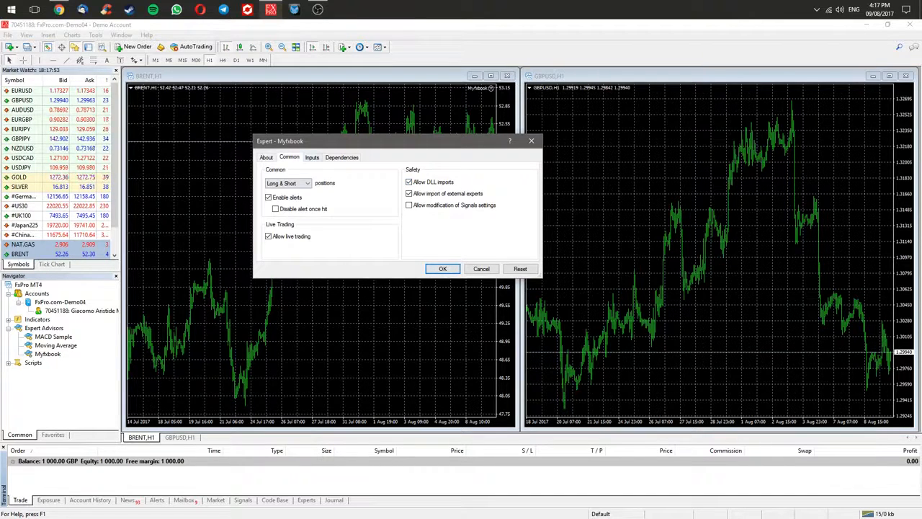
Enter the Myfxbook account e-mail and password as the expert's input values and apply the settings.
left_click(312, 157)
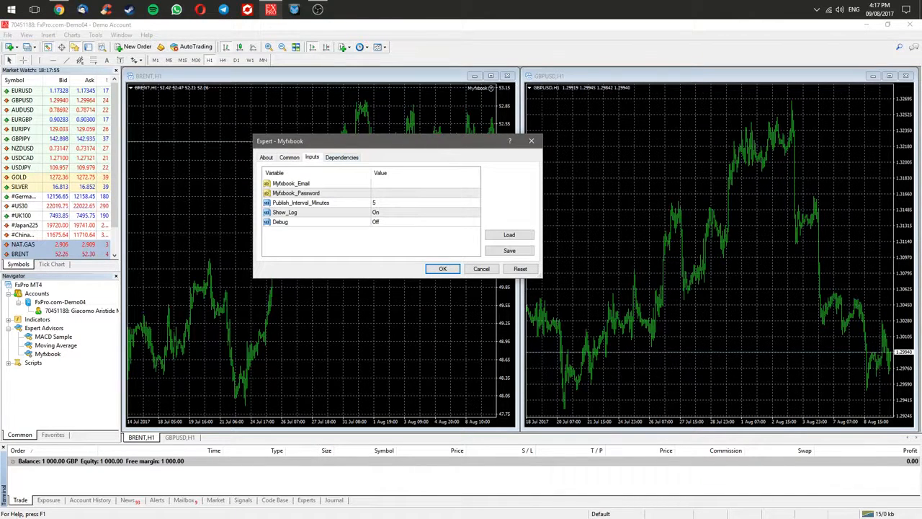
double_click(425, 183)
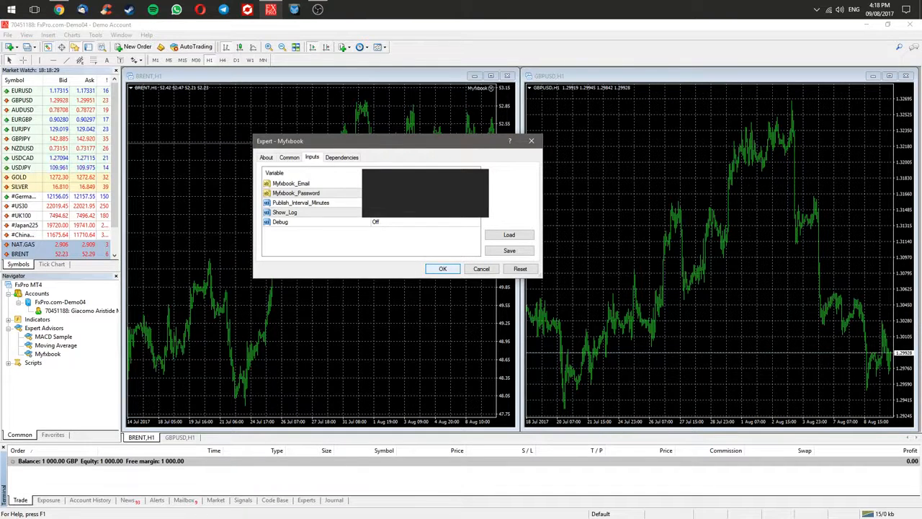
left_click(443, 269)
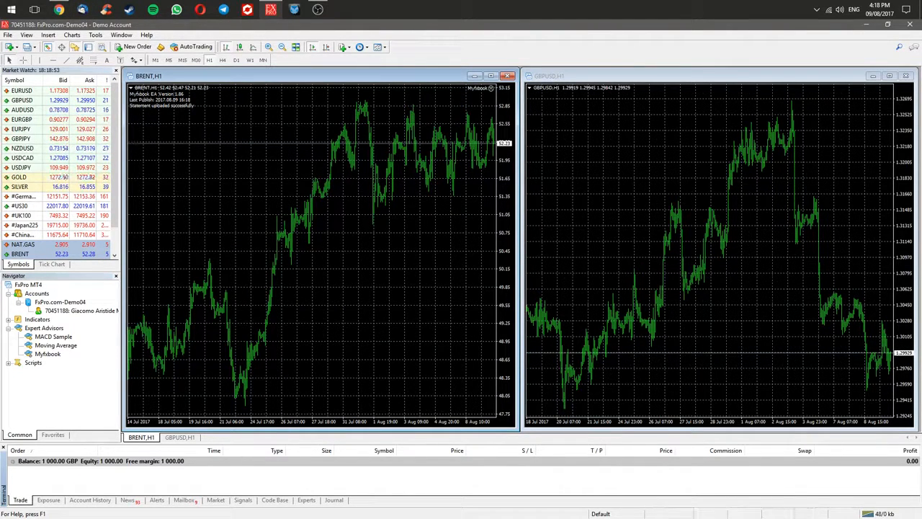
Switch to Chrome and open the newly added MT4 account's page from the Myfxbook portfolio.
mouse_move(58, 10)
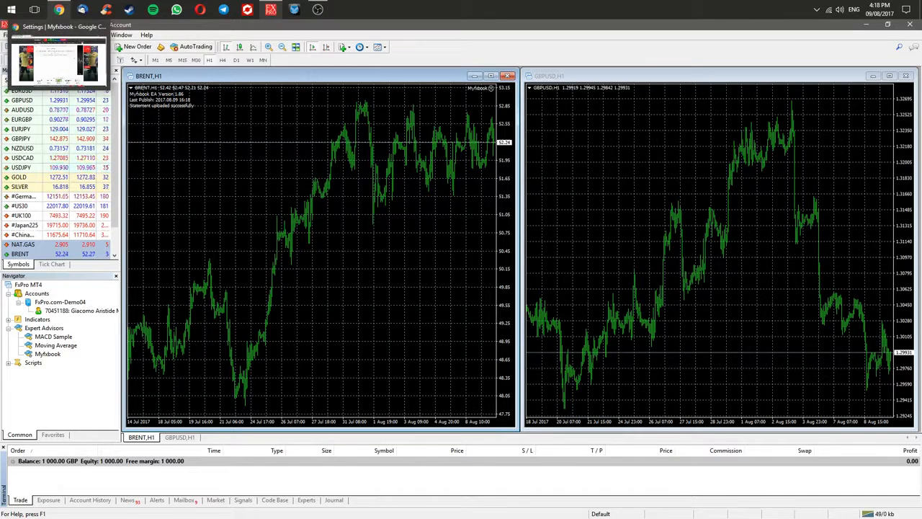
left_click(59, 9)
left_click(267, 96)
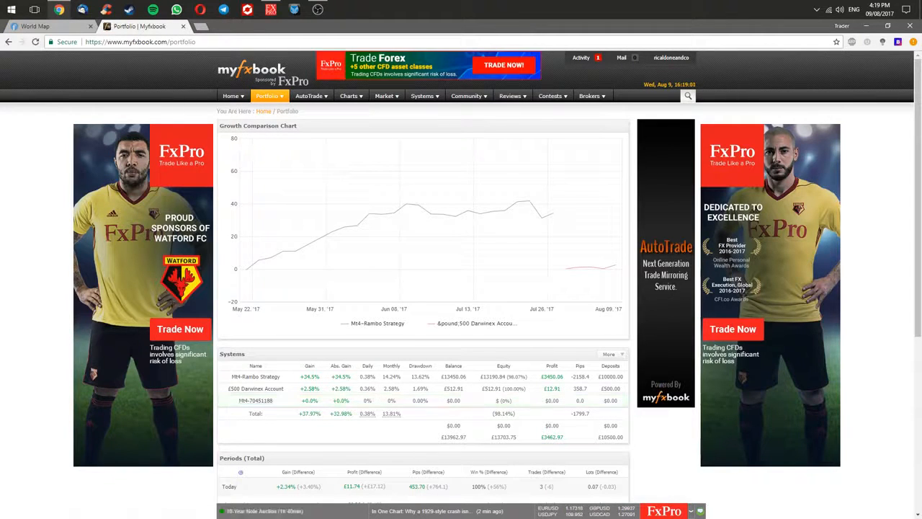
mouse_move(273, 97)
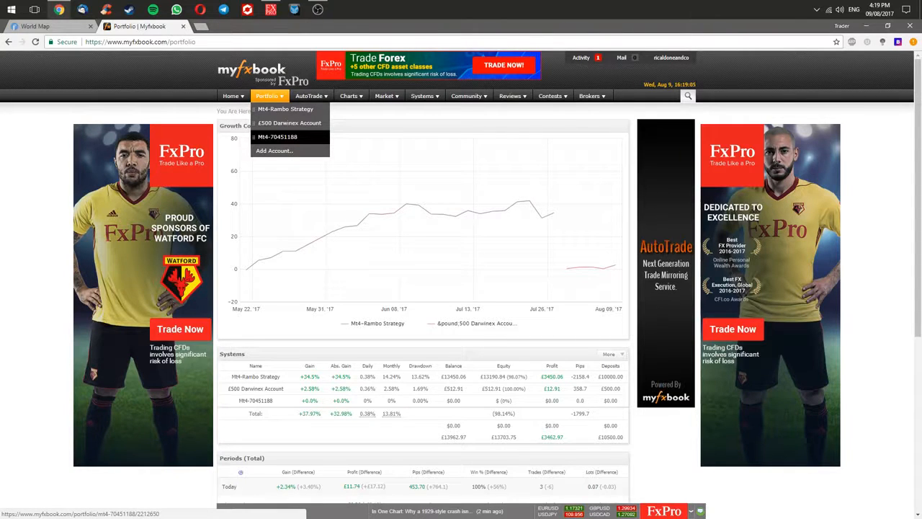
left_click(277, 136)
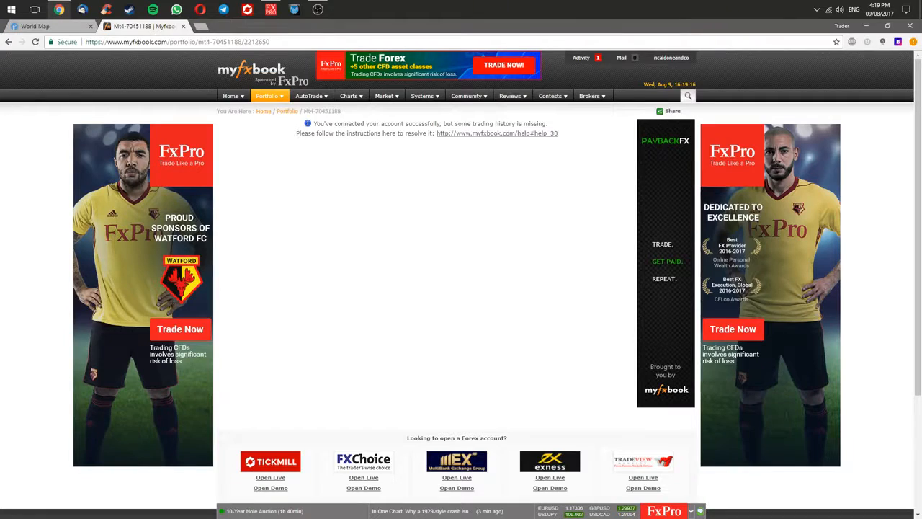
Switch to the FxPro MetaTrader 4 terminal, set the account history to All History, and return to the open trades view.
left_click(270, 10)
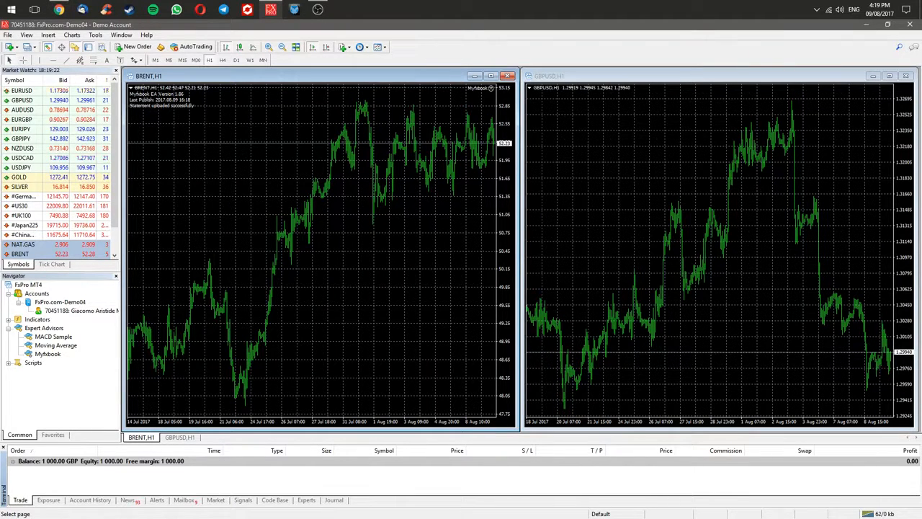
left_click(90, 500)
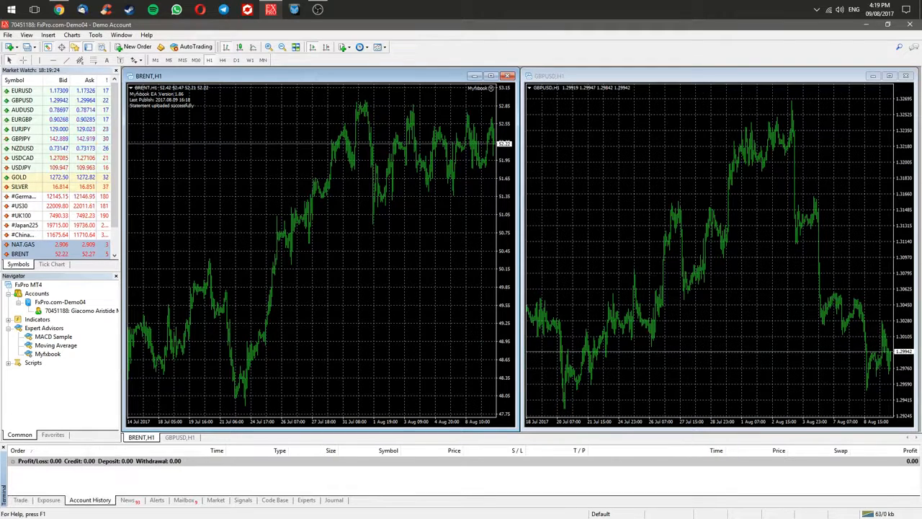
right_click(209, 478)
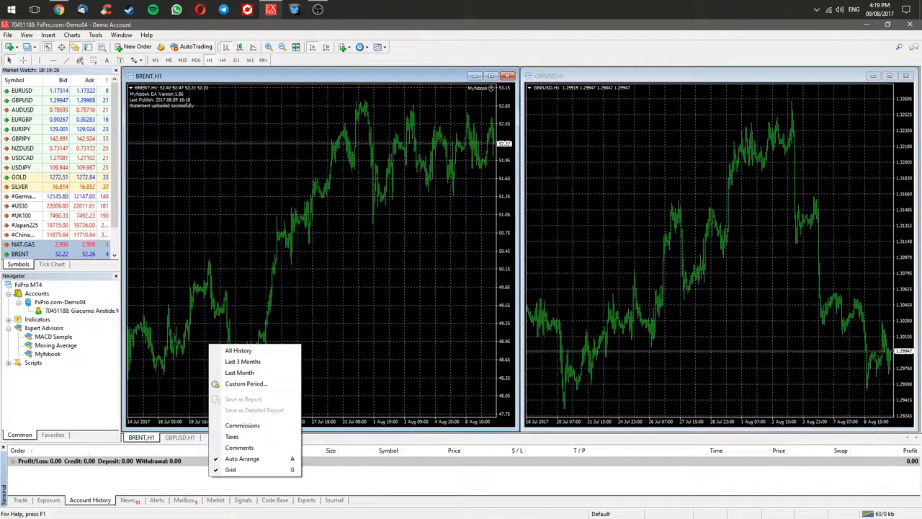
left_click(238, 350)
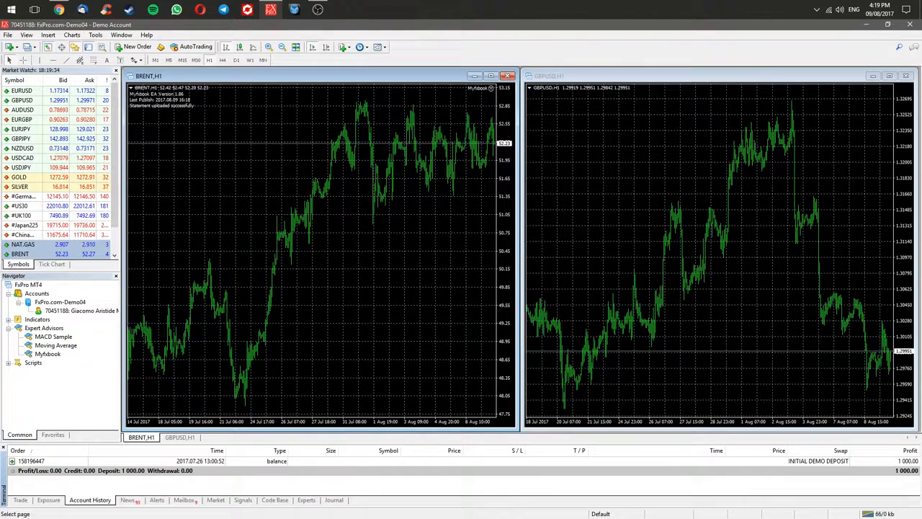
left_click(20, 500)
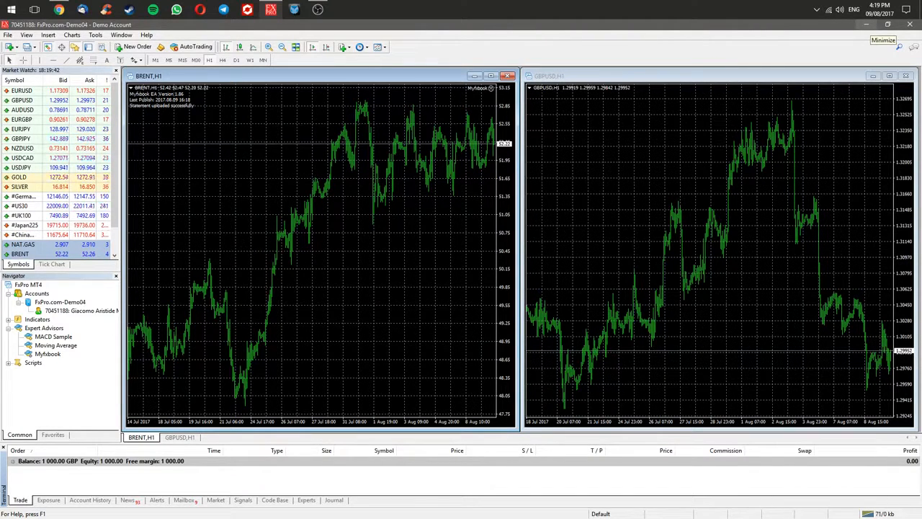
Close the FxPro MetaTrader 4 terminal.
left_click(867, 25)
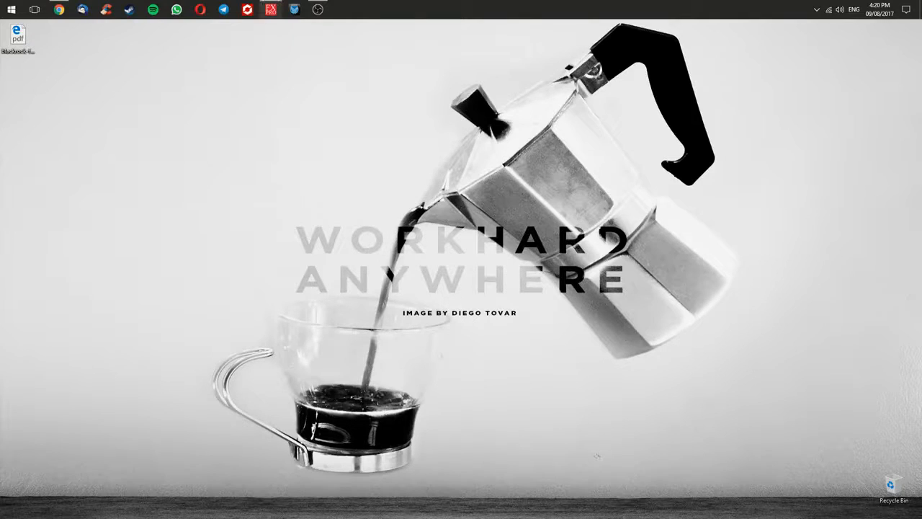
left_click(271, 9)
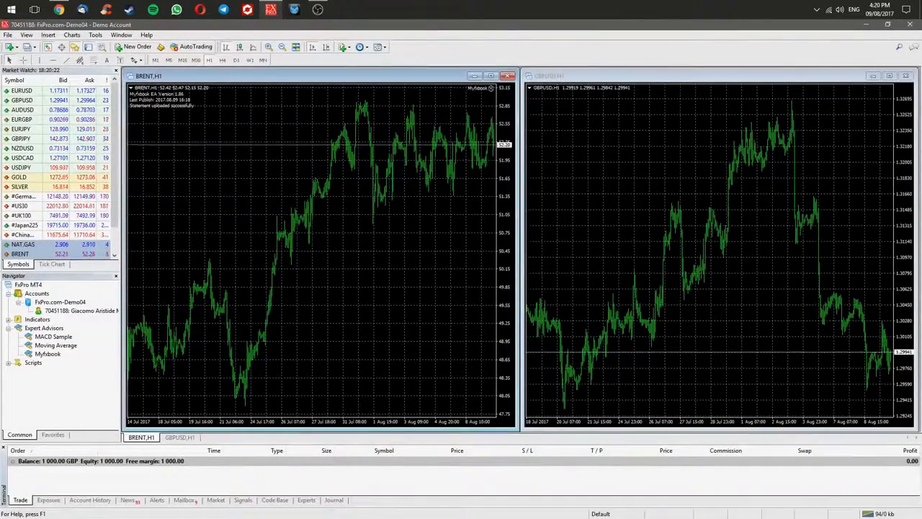
left_click(909, 24)
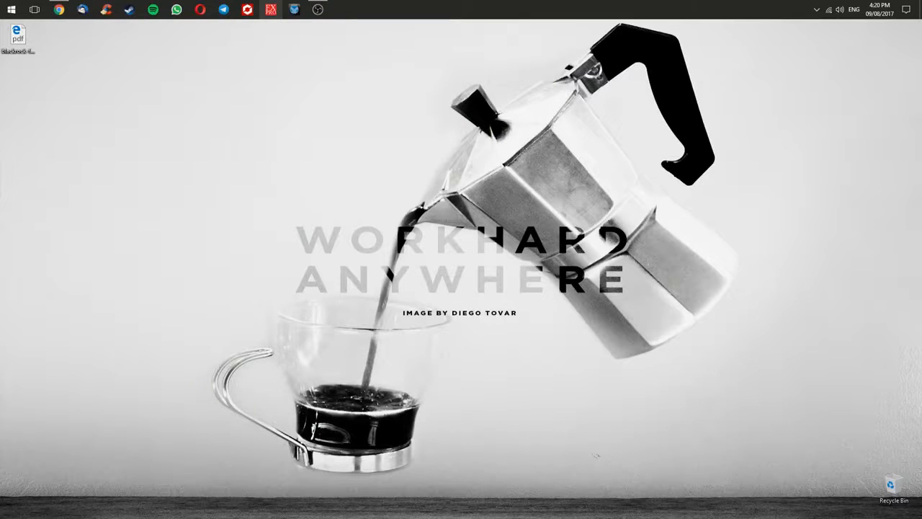
Switch to Chrome, reload the Myfxbook page, check the recent activity notifications, and minimize the browser.
left_click(59, 9)
key("F5")
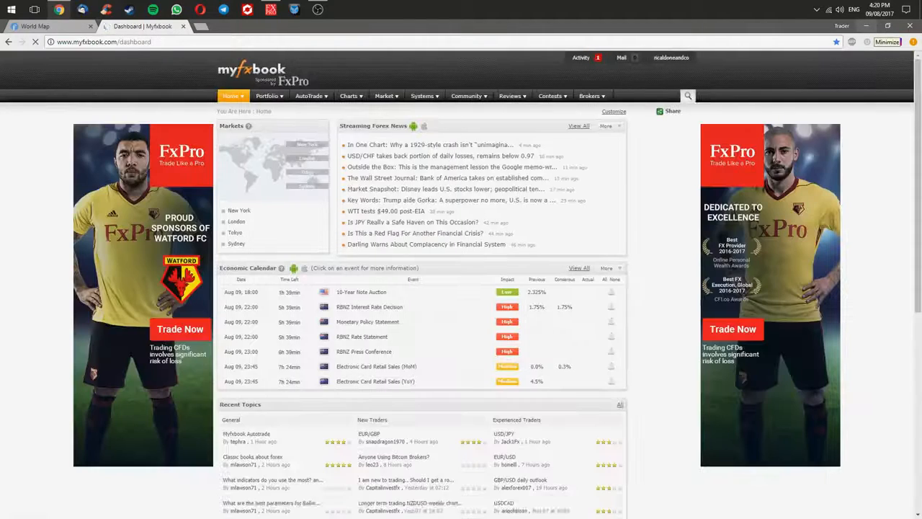
left_click(581, 58)
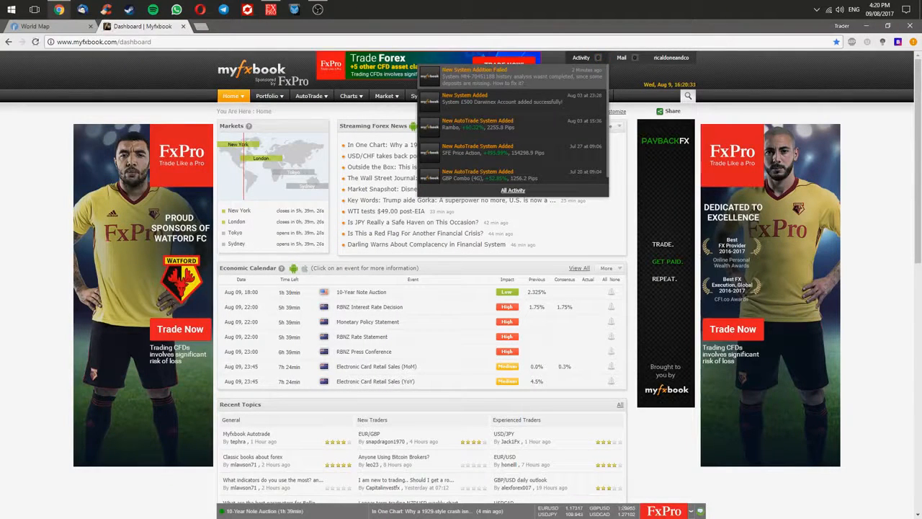
left_click(582, 58)
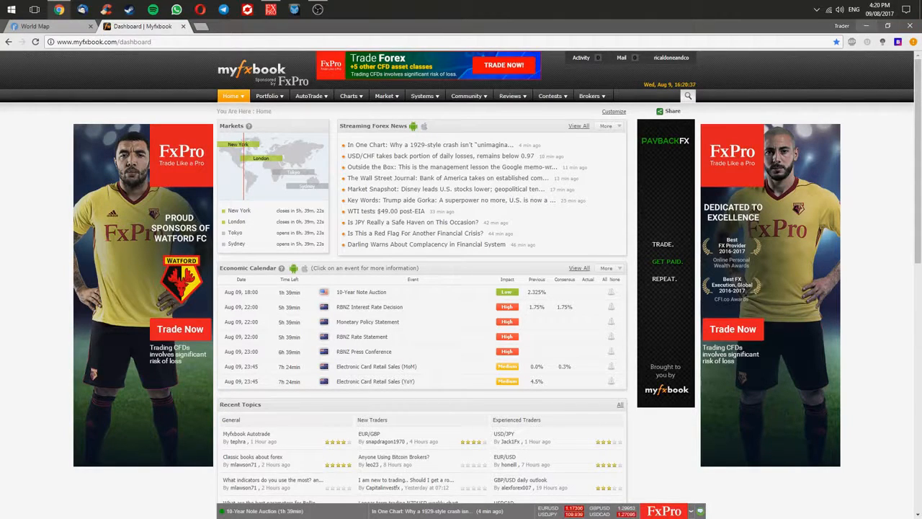
left_click(866, 26)
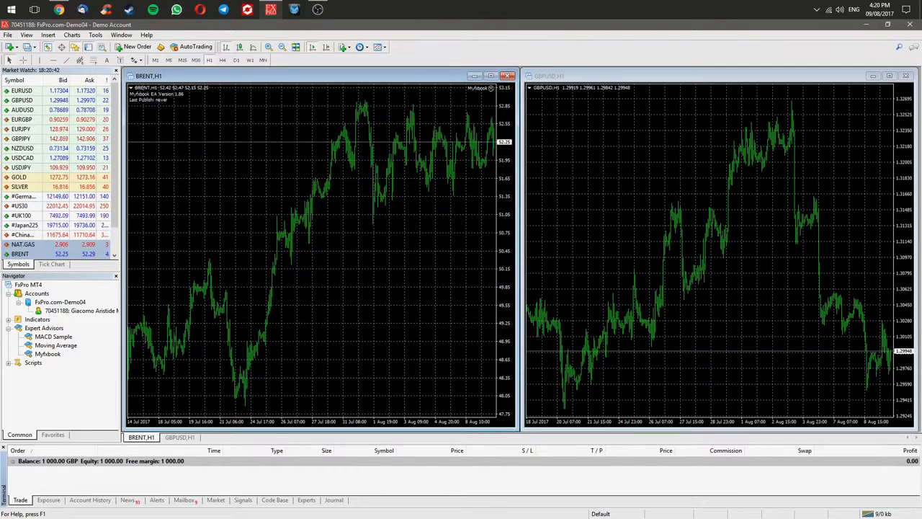
Check the terminal's account history and decline to replace the Myfxbook expert already running on the BRENT,H1 chart.
left_click(90, 500)
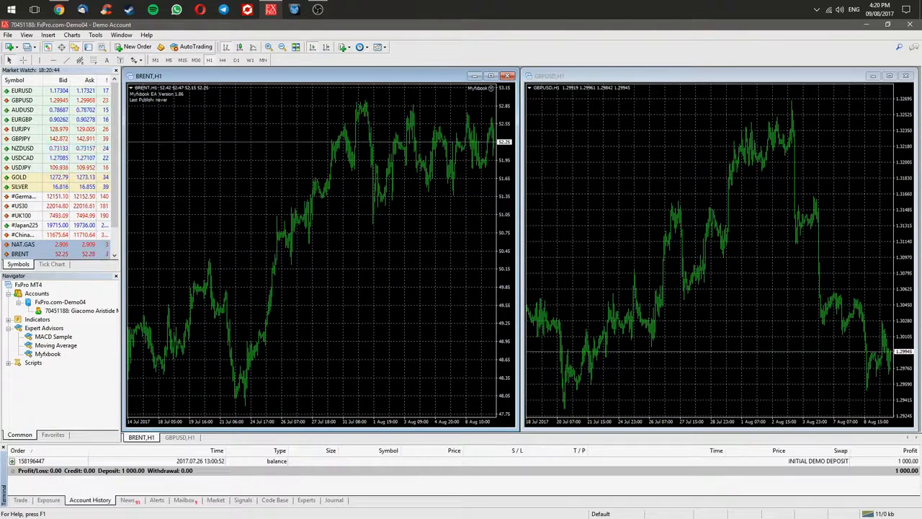
left_click(21, 500)
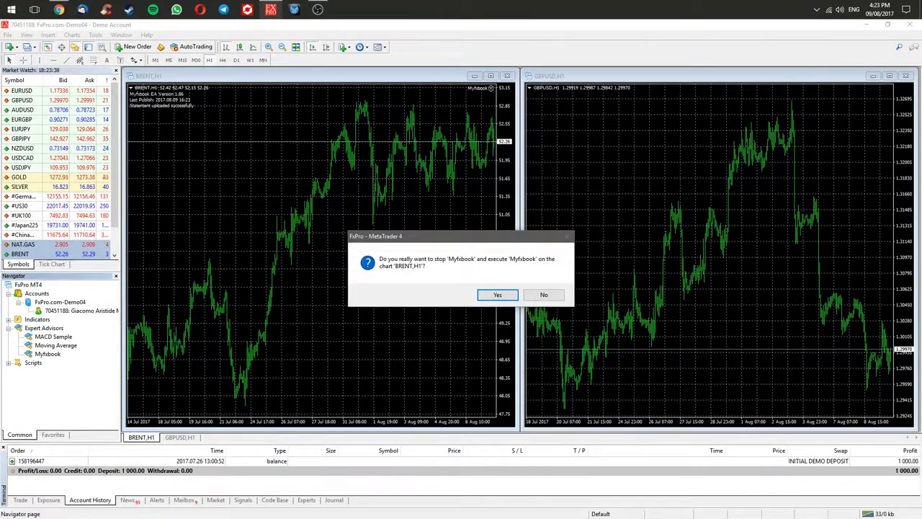
left_click(544, 294)
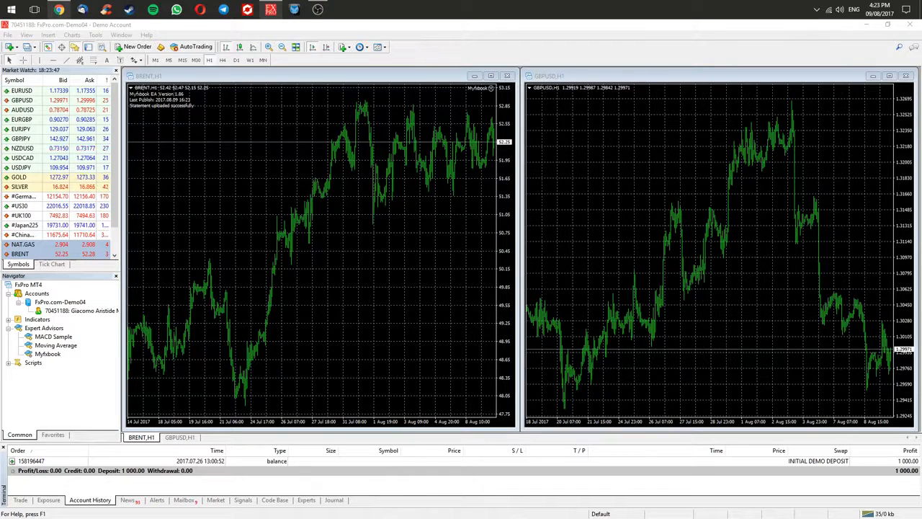
Switch to Chrome, check the Myfxbook activity notifications, and open the newly added MT4 account's page from the portfolio.
mouse_move(60, 10)
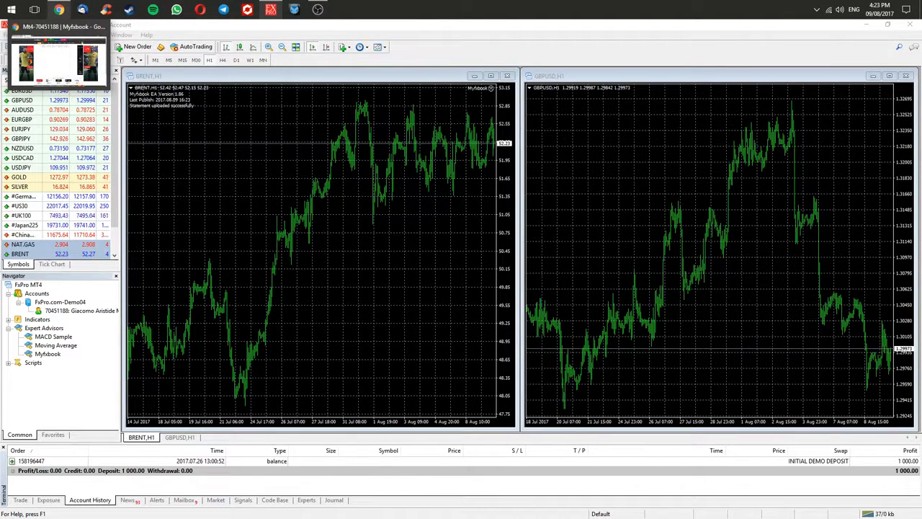
left_click(58, 61)
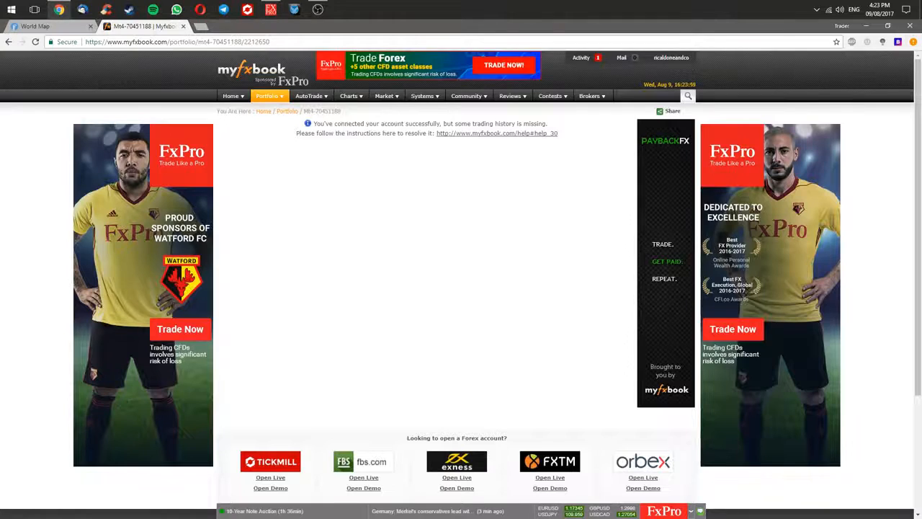
left_click(585, 58)
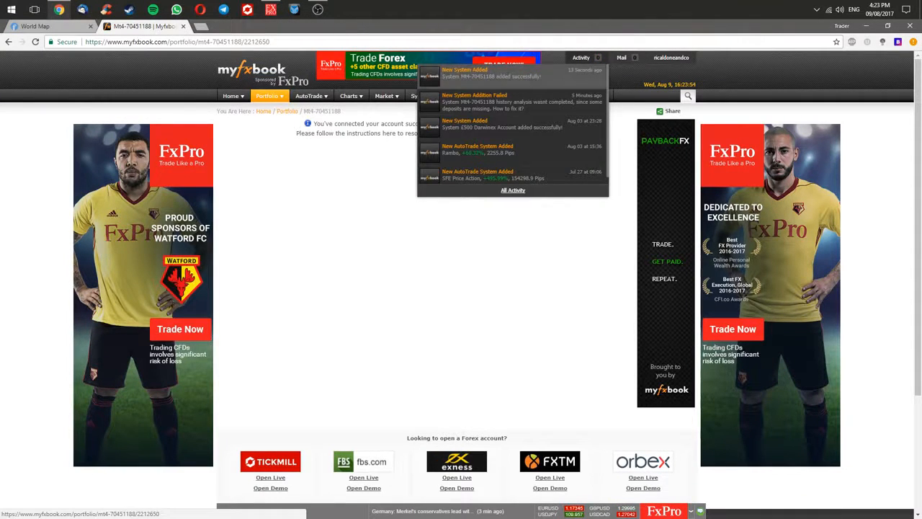
left_click(270, 96)
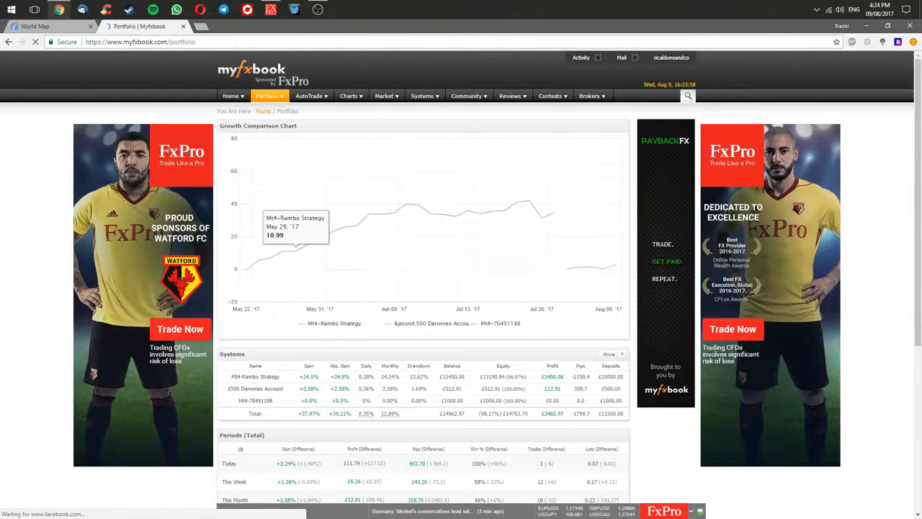
left_click(255, 400)
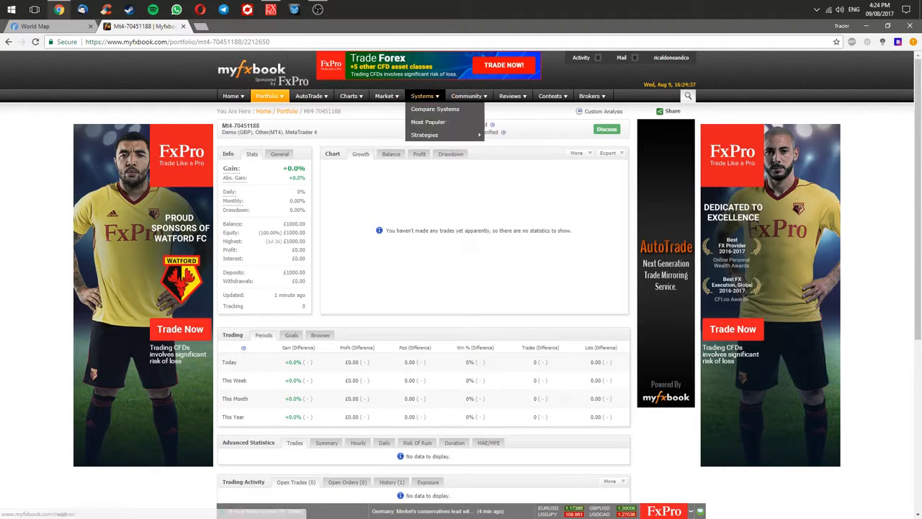
Open the £500 Darwinex Account from the portfolio and review its growth chart, trading periods and advanced statistics.
mouse_move(268, 96)
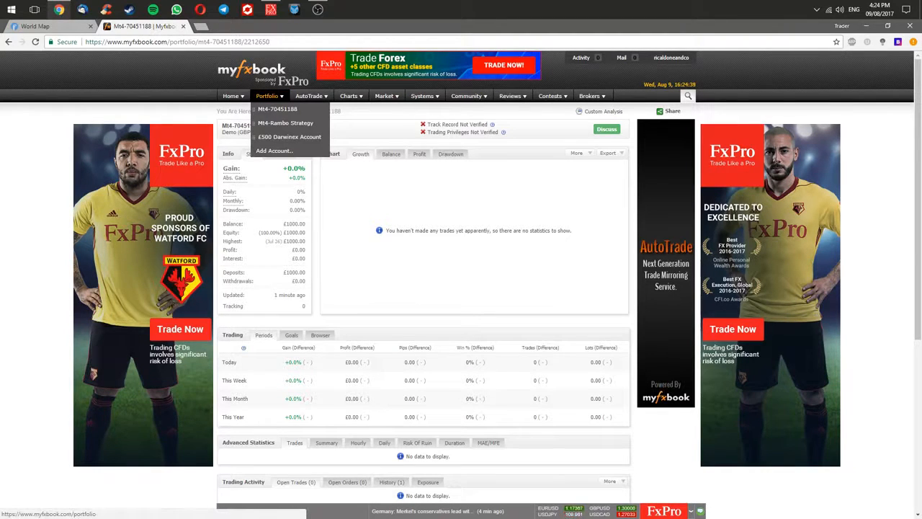
left_click(289, 137)
scroll(461, 284, "down", 2)
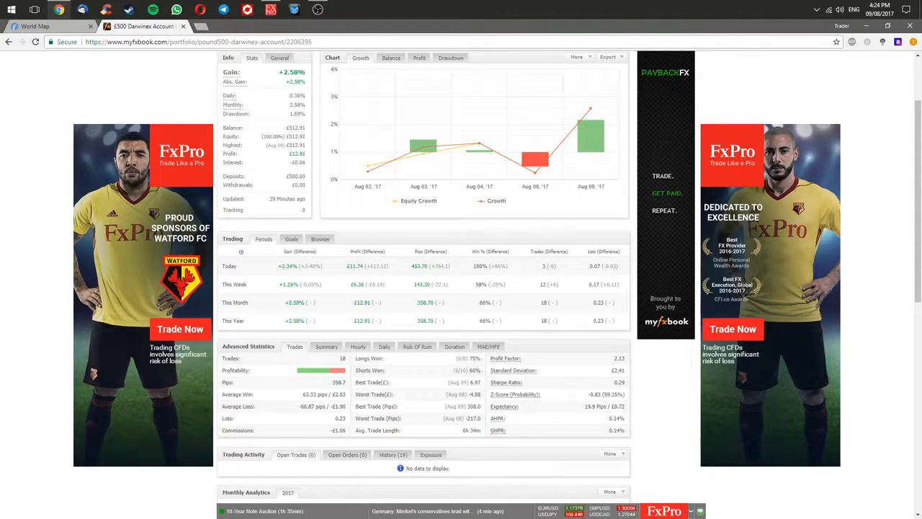
mouse_move(369, 171)
scroll(461, 288, "down", 1)
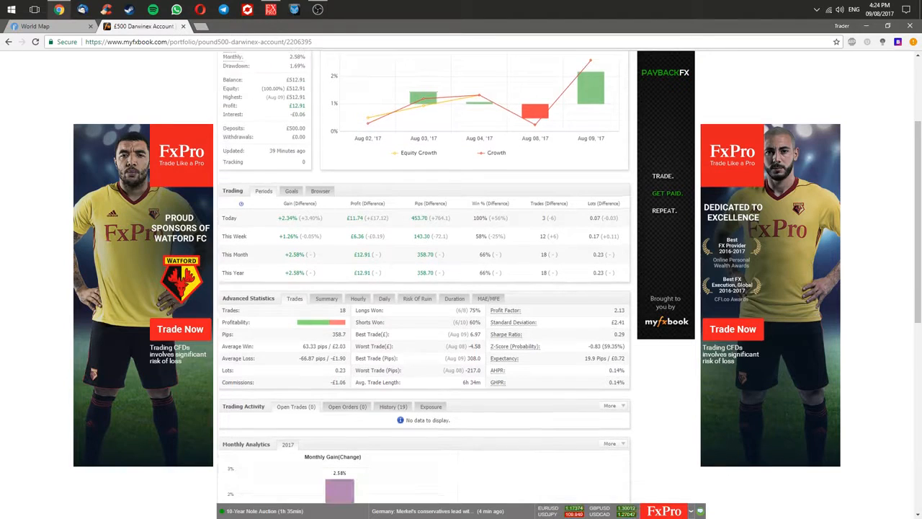
scroll(461, 288, "down", 1)
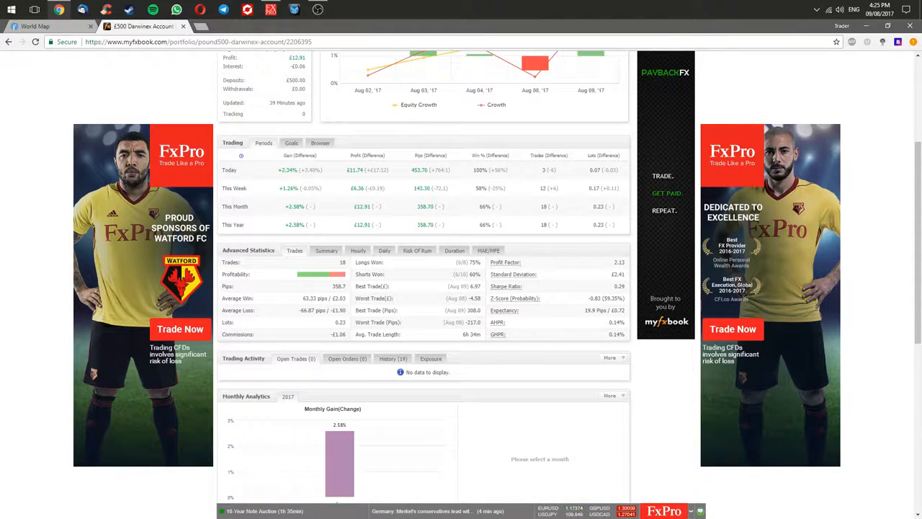
scroll(461, 288, "up", 2)
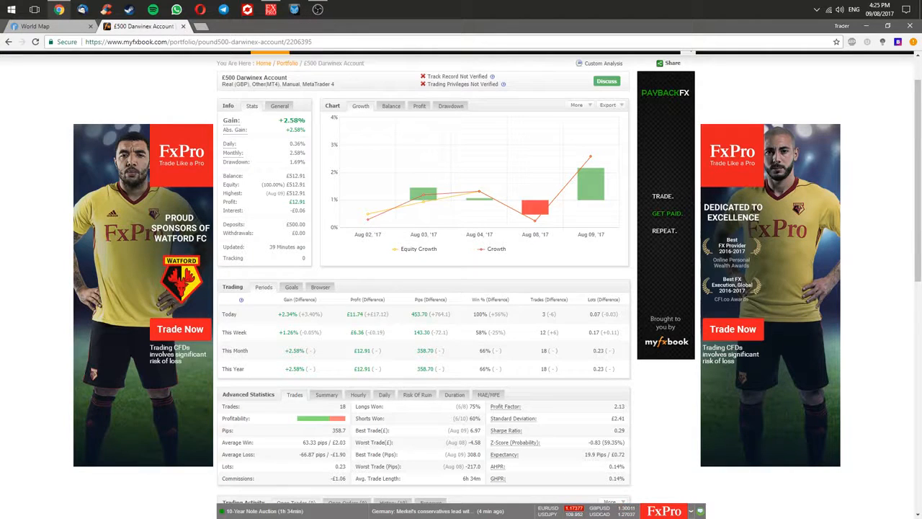
View the £500 Darwinex Account's drawdown and profit charts, and return to its growth chart.
left_click(451, 106)
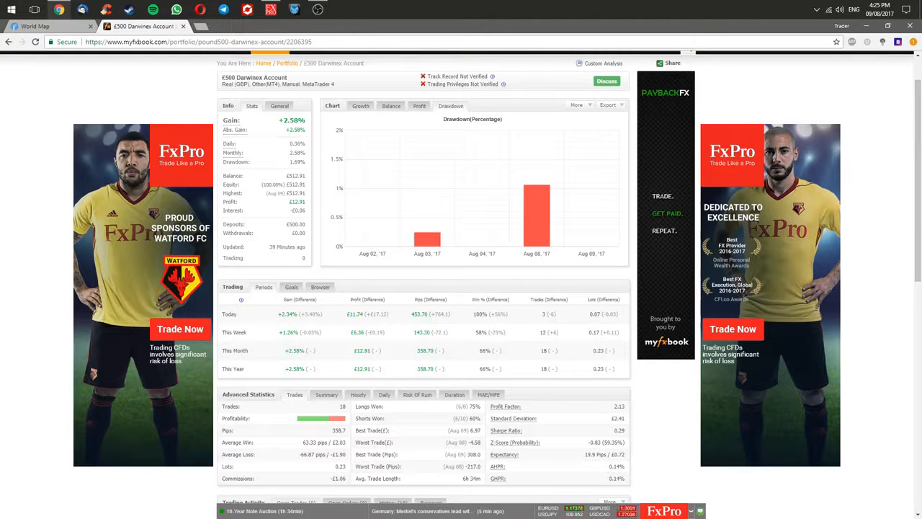
left_click(419, 106)
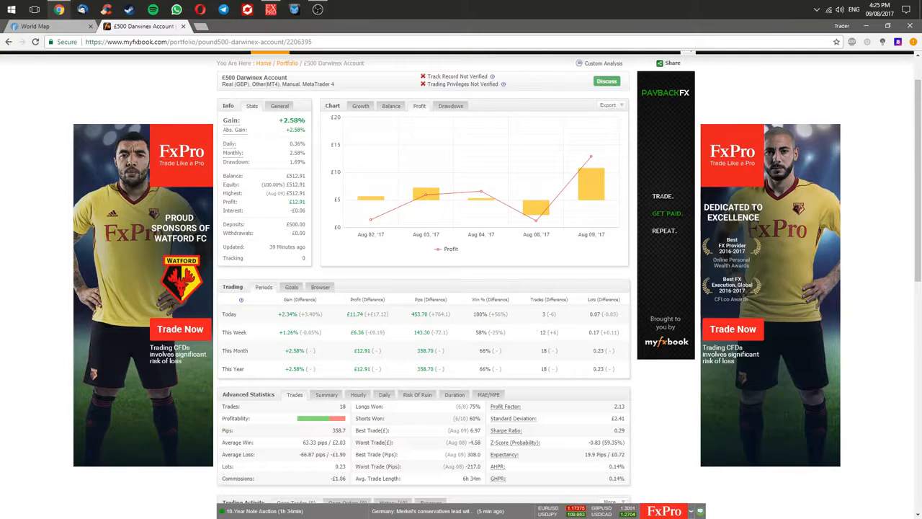
left_click(361, 106)
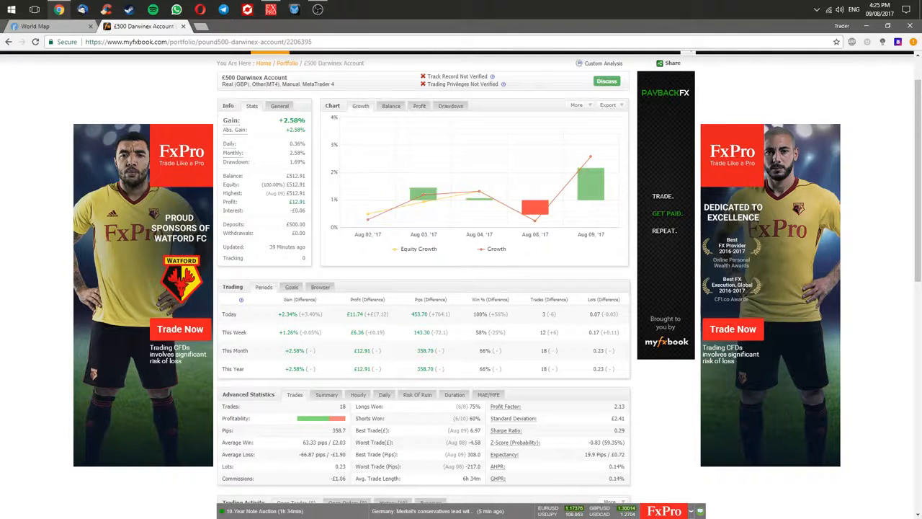
scroll(424, 274, "down", 1)
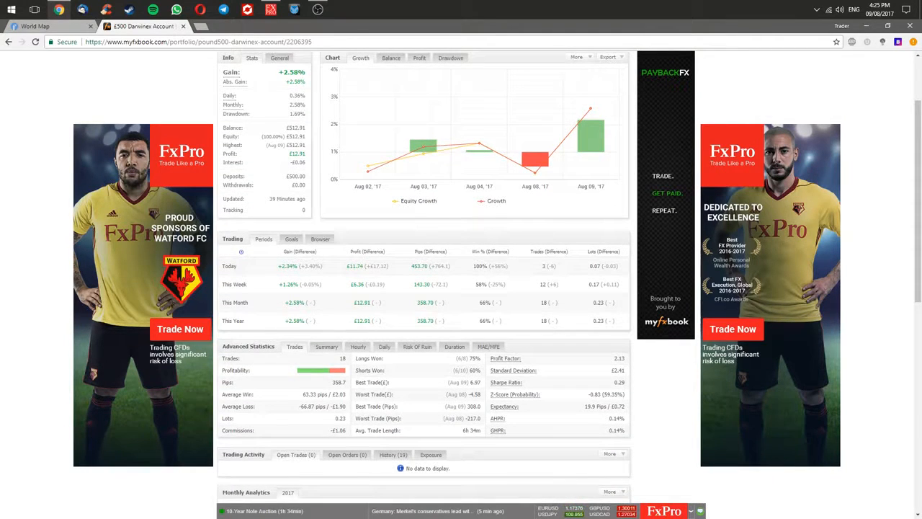